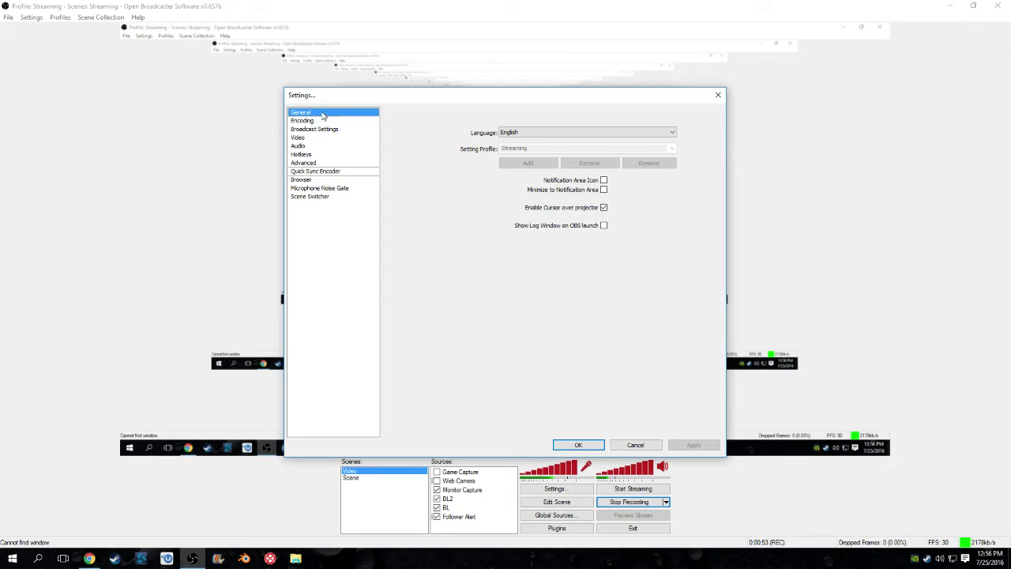
Show the Encoding settings and check that the max video bitrate is 2000.
click(312, 121)
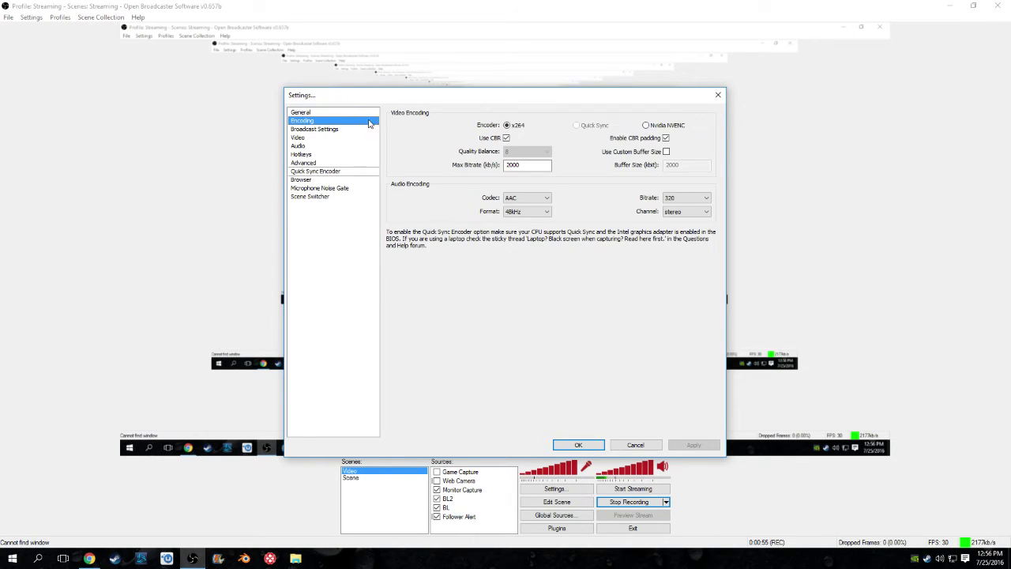
click(545, 165)
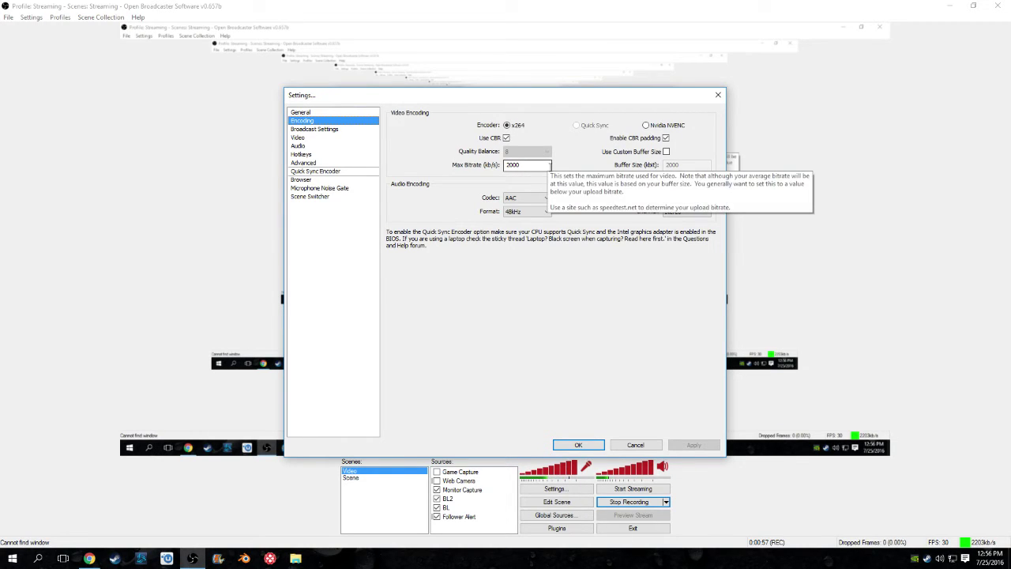
drag(546, 166, 477, 168)
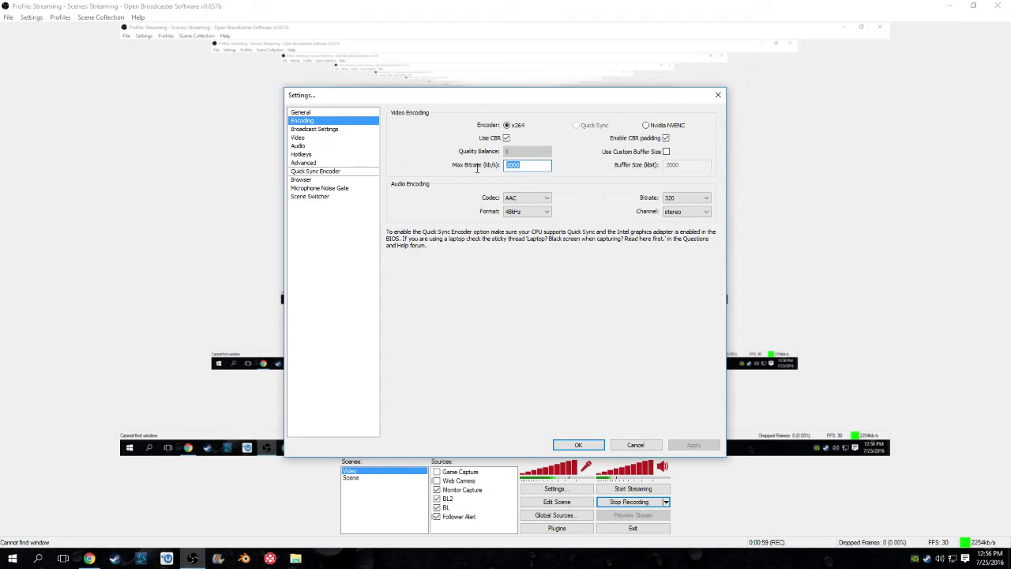
click(523, 164)
double_click(512, 165)
Review the audio bitrate choices, leaving audio bitrate at 320.
click(673, 201)
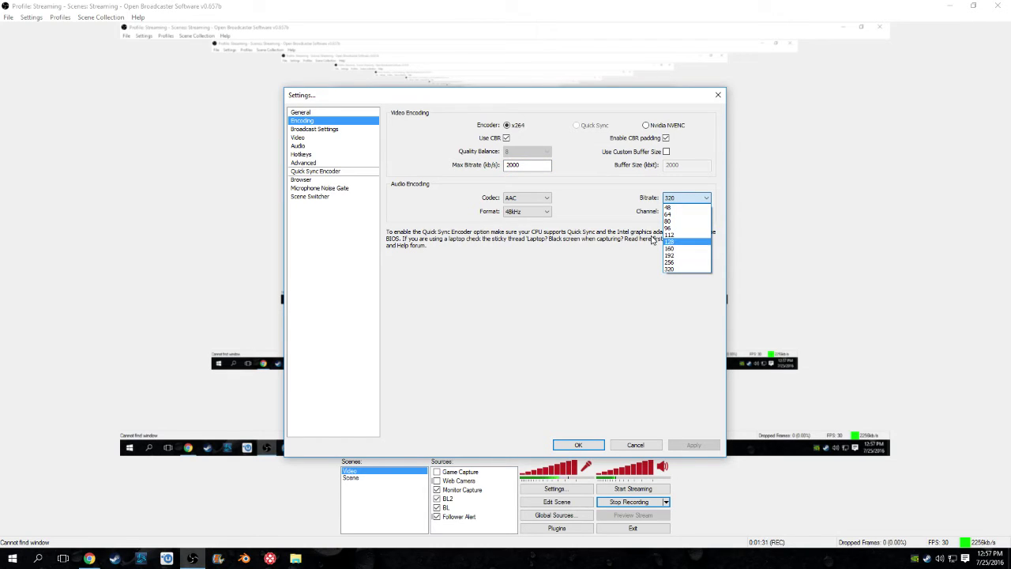
click(636, 215)
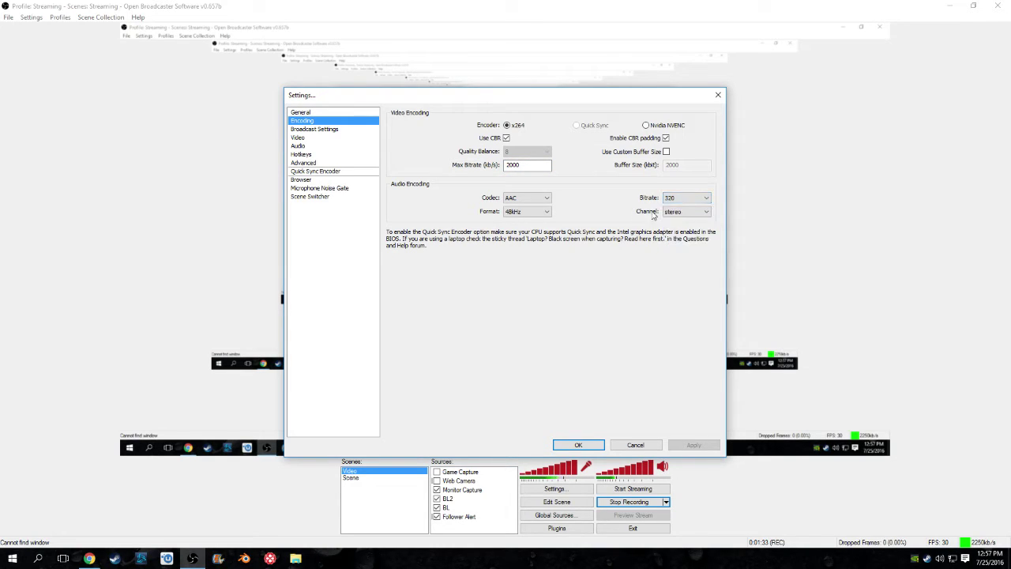
click(675, 199)
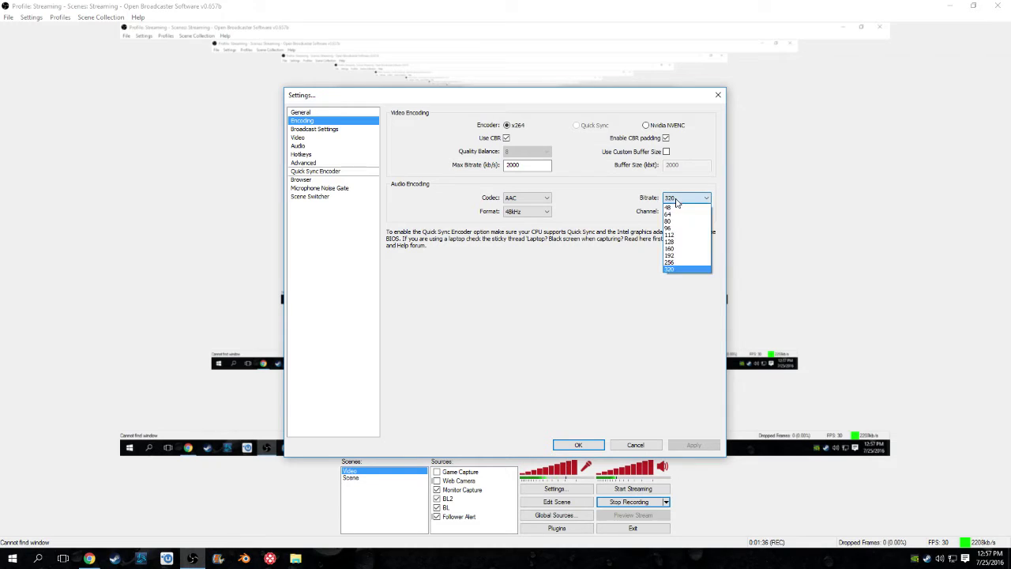
click(627, 272)
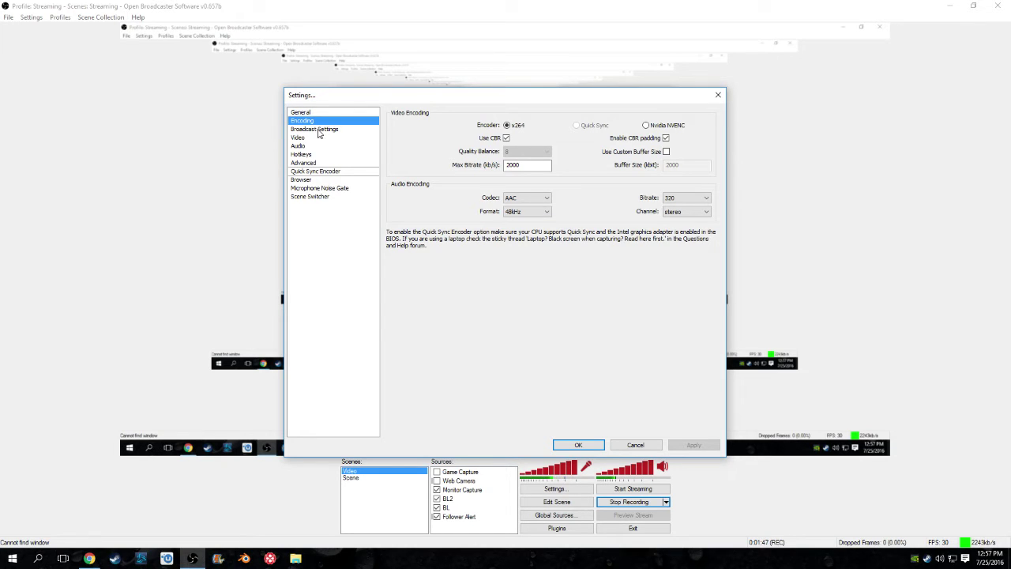
In Broadcast Settings, confirm Live Stream mode and Twitch as the streaming service.
click(359, 130)
click(545, 123)
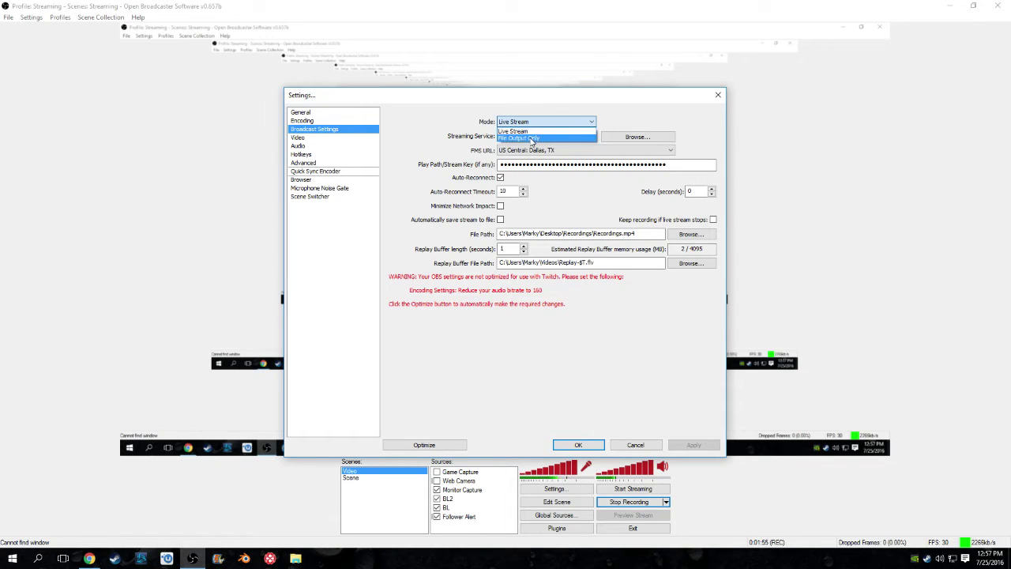
click(375, 122)
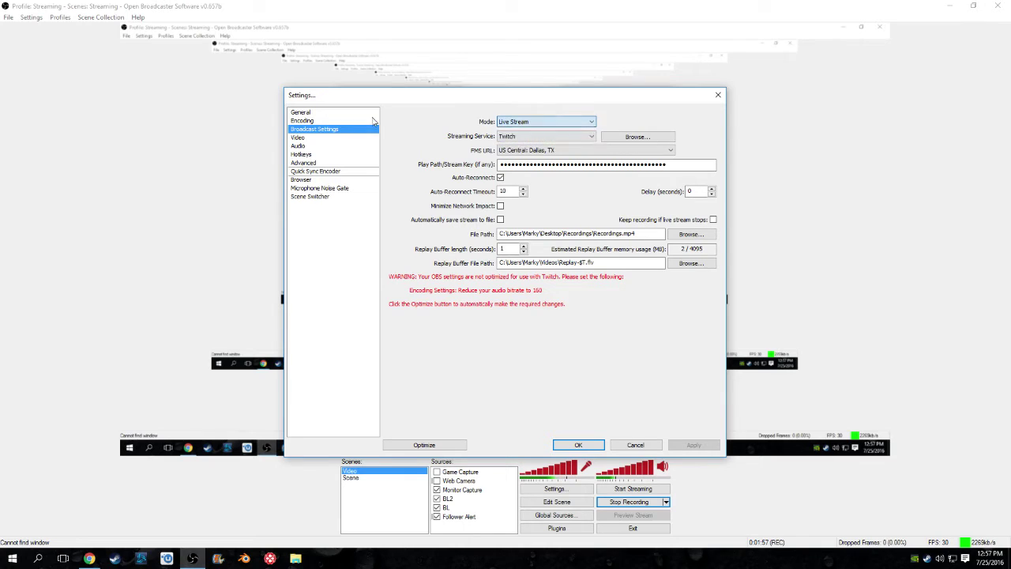
click(513, 138)
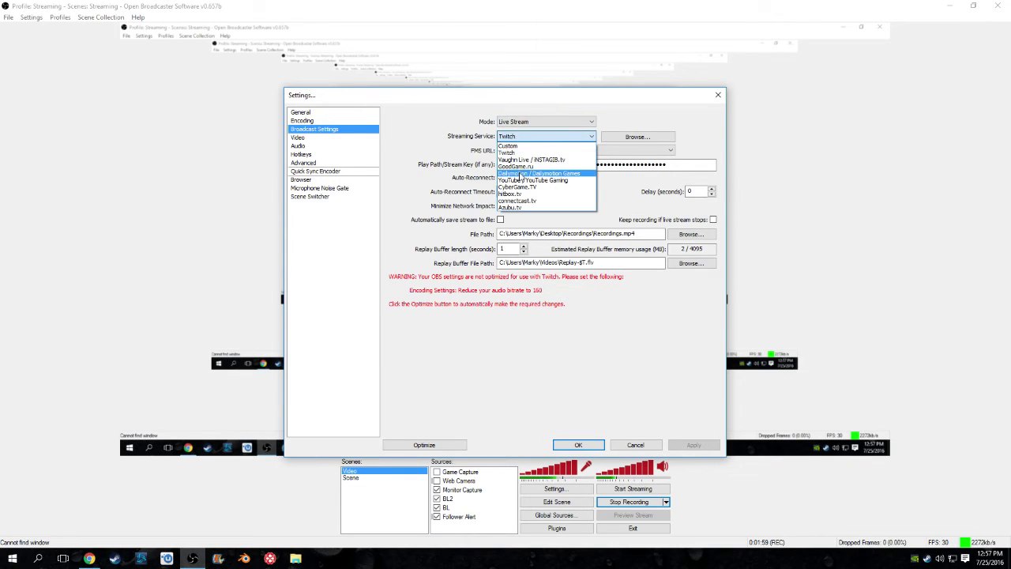
click(446, 148)
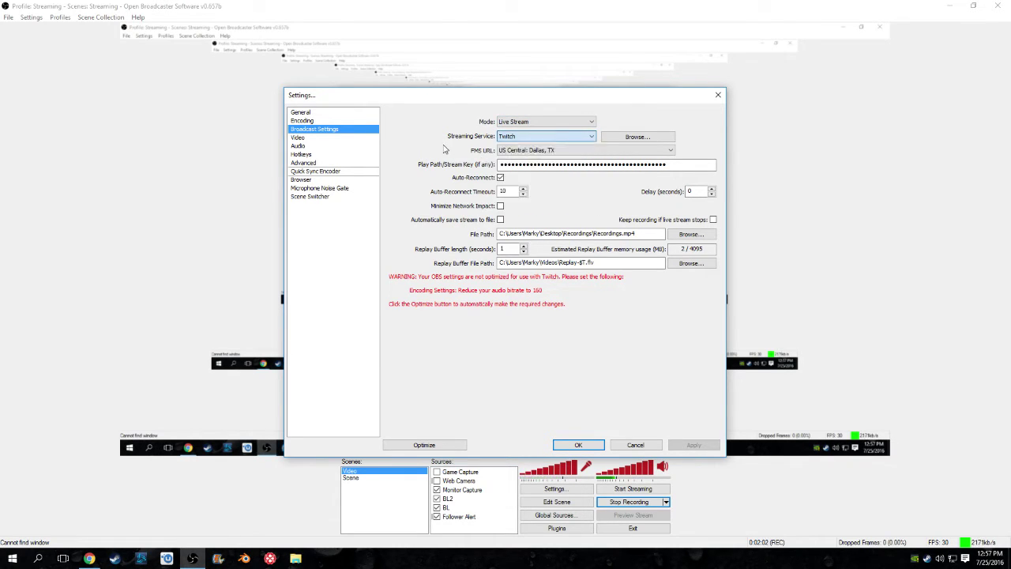
Keep the US Central: Dallas, TX server, select the stream key, and close Settings.
click(518, 152)
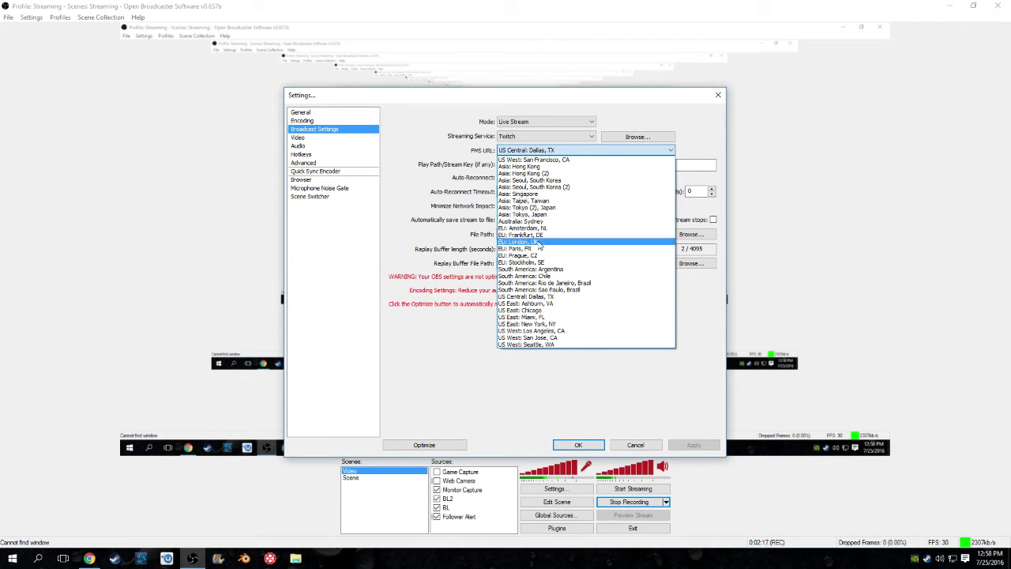
click(527, 150)
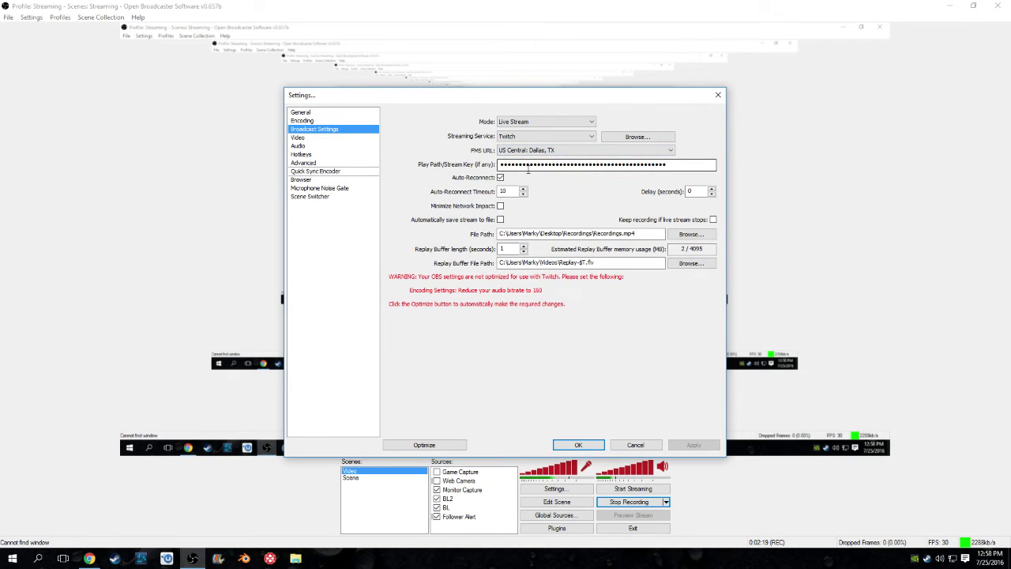
drag(657, 165, 690, 168)
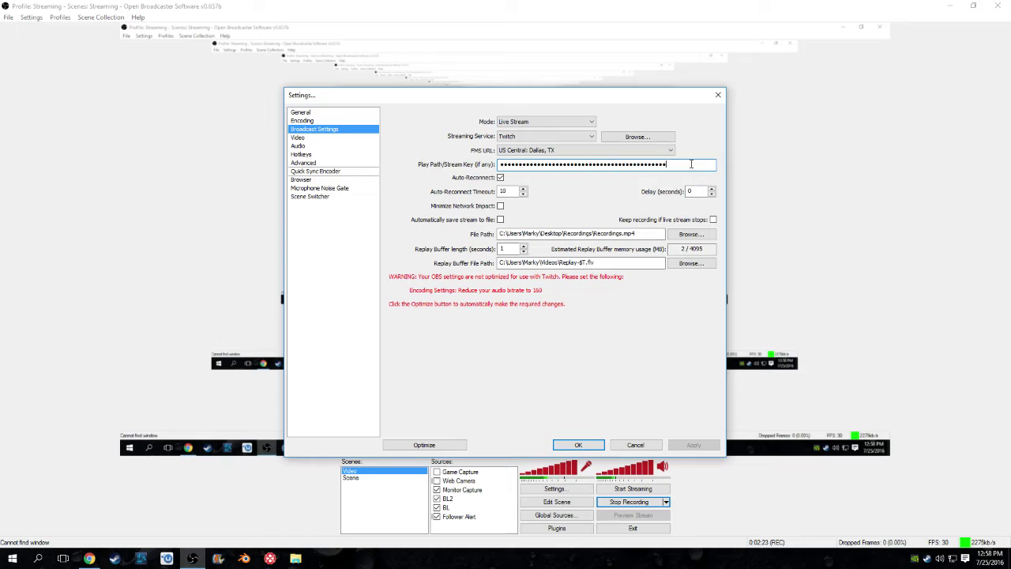
click(717, 95)
Bring the browser forward and go to the Twitch channel dashboard.
click(950, 5)
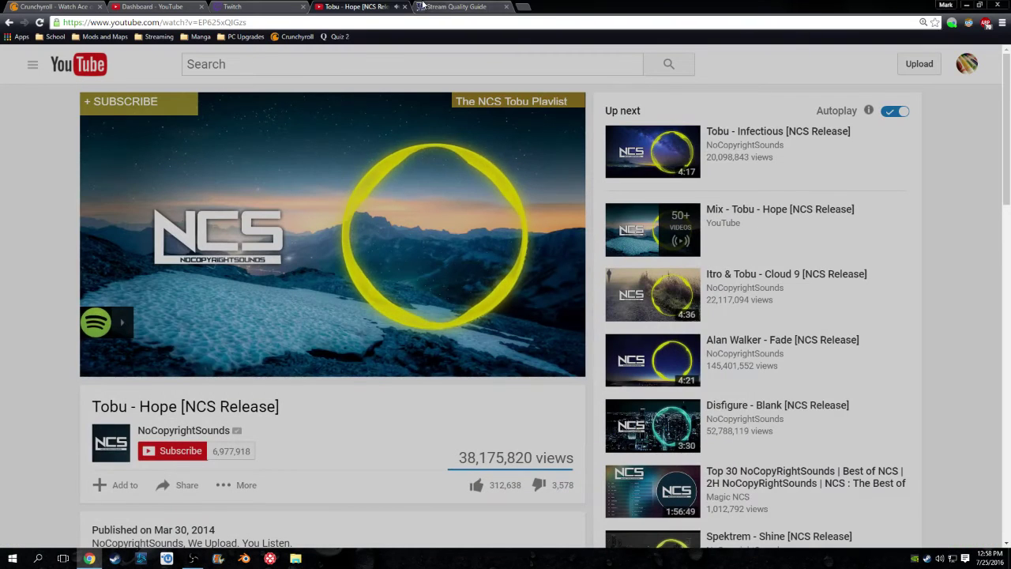
click(234, 6)
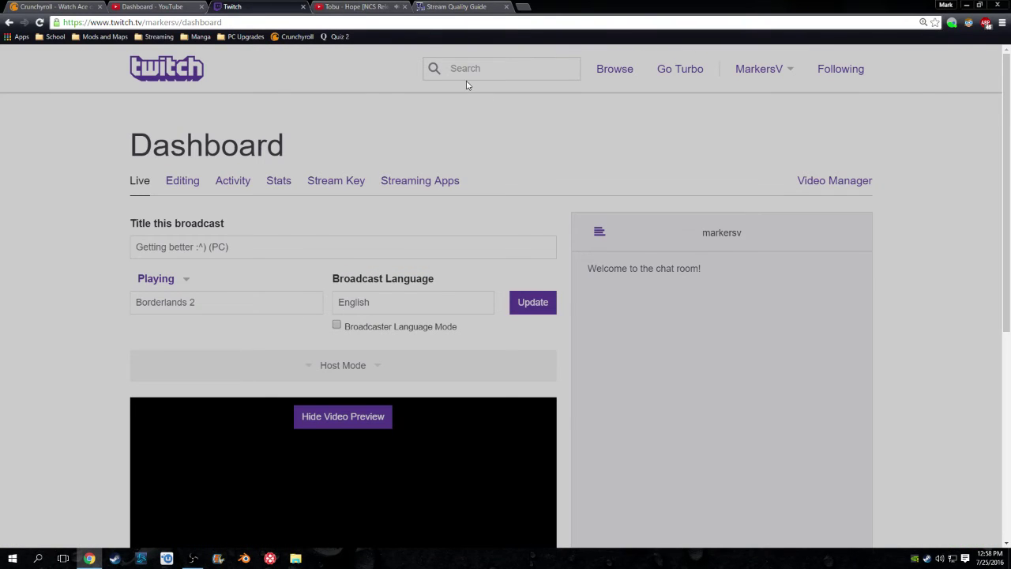
click(177, 71)
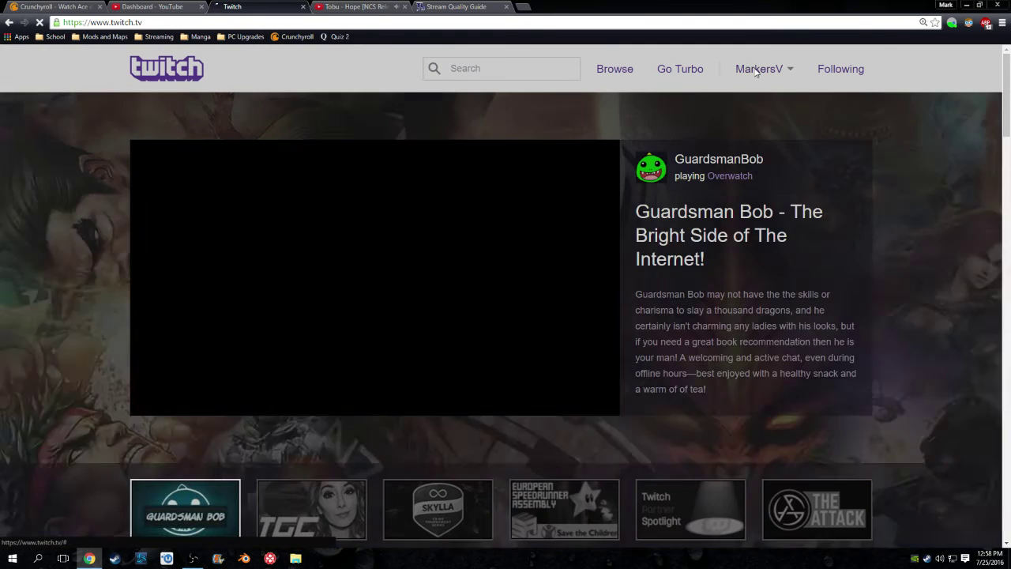
click(758, 69)
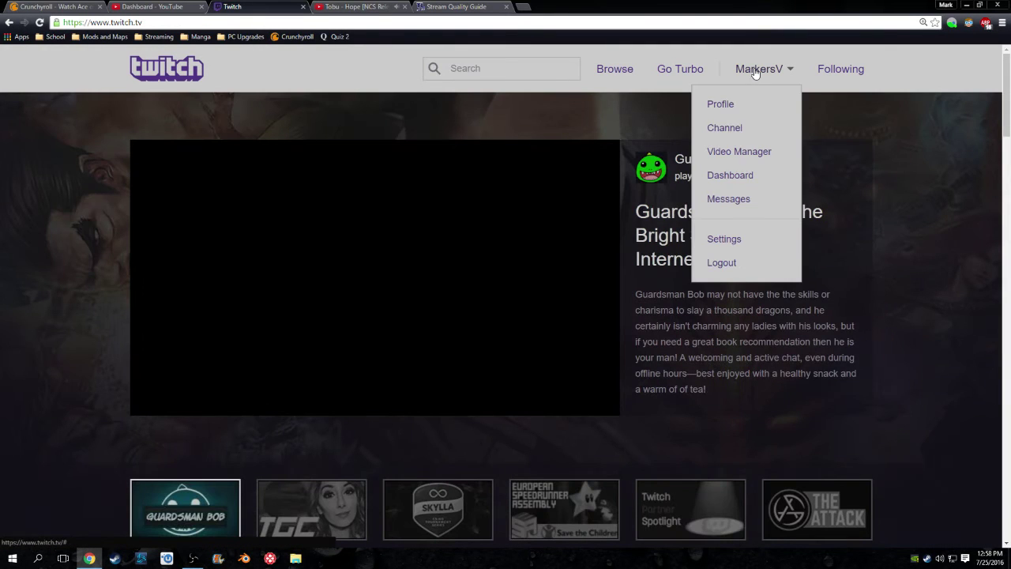
click(728, 177)
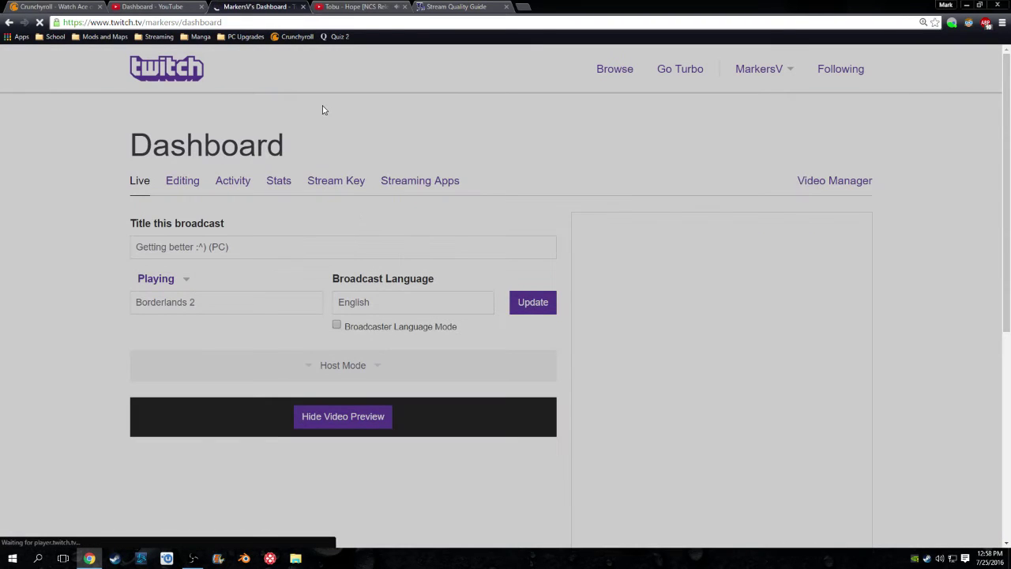
On the Stream Key page, reveal the key and dismiss the warning.
click(335, 187)
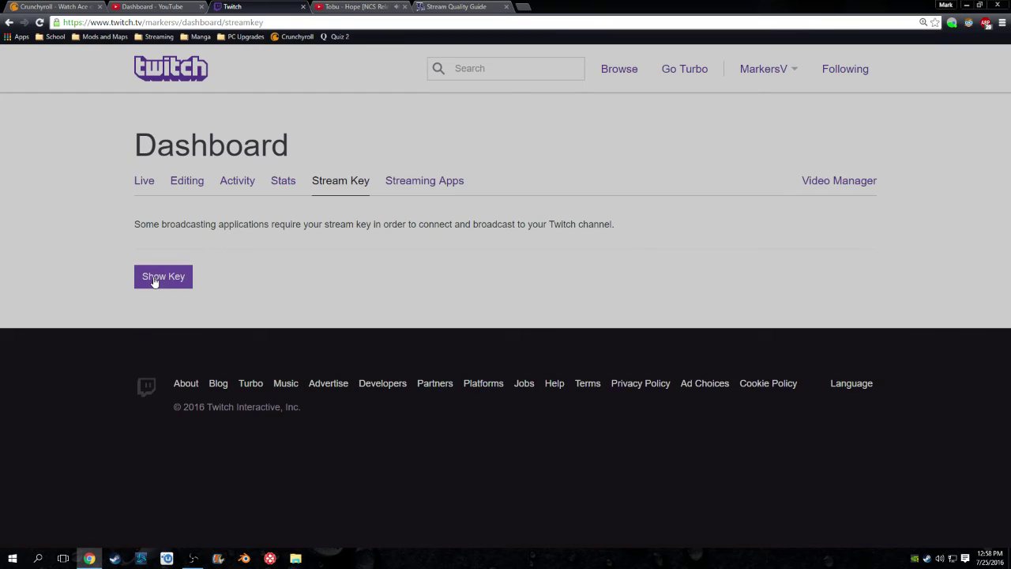
click(155, 280)
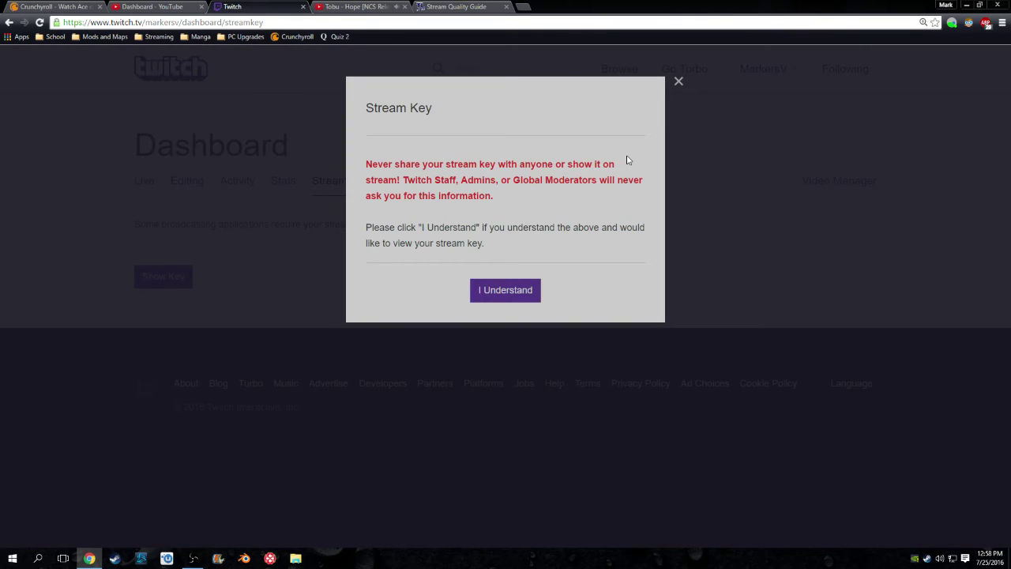
click(678, 82)
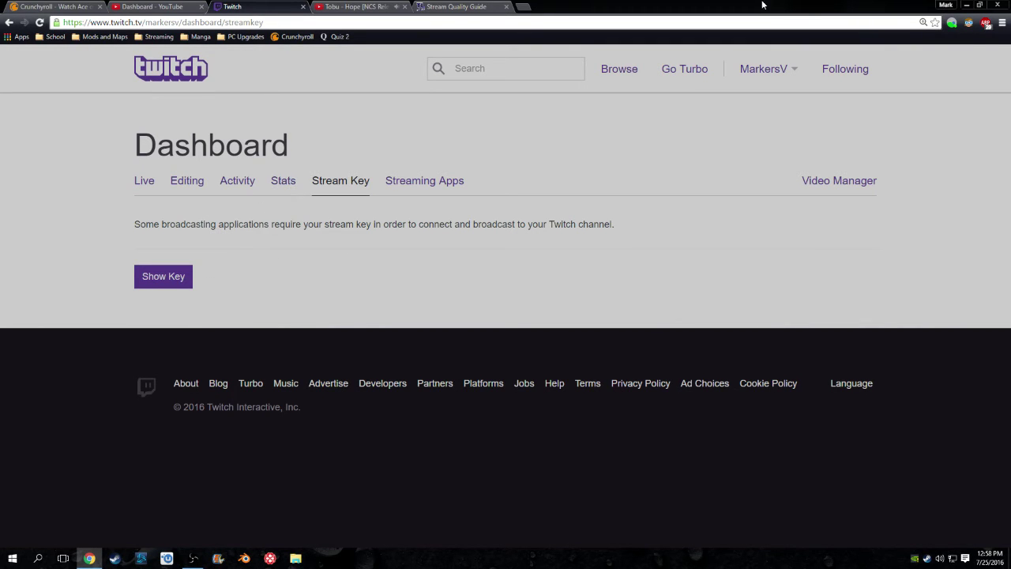
Return to OBS Broadcast Settings and check the stream key field is filled in.
click(965, 5)
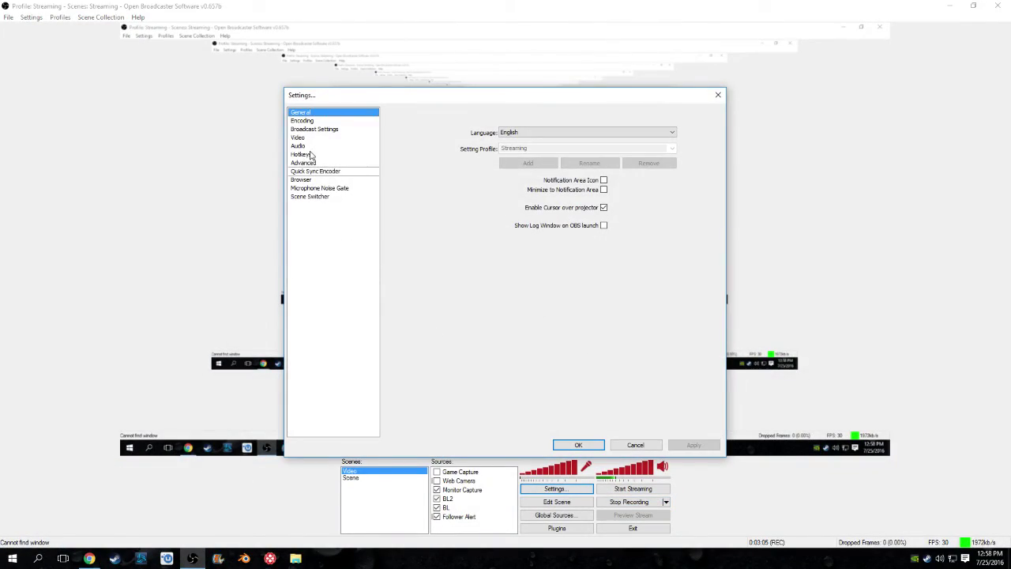
click(303, 137)
click(305, 129)
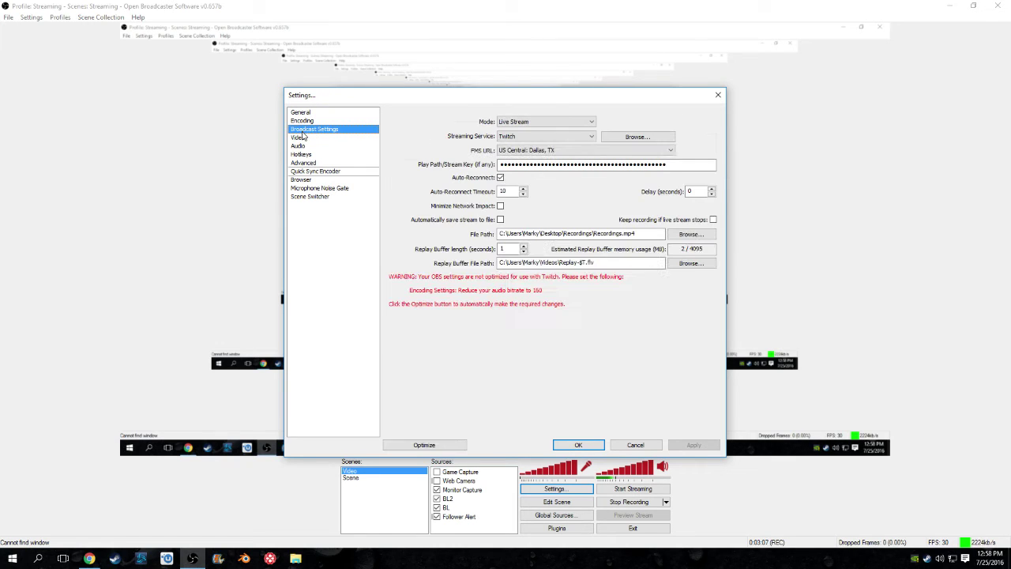
drag(706, 165, 512, 167)
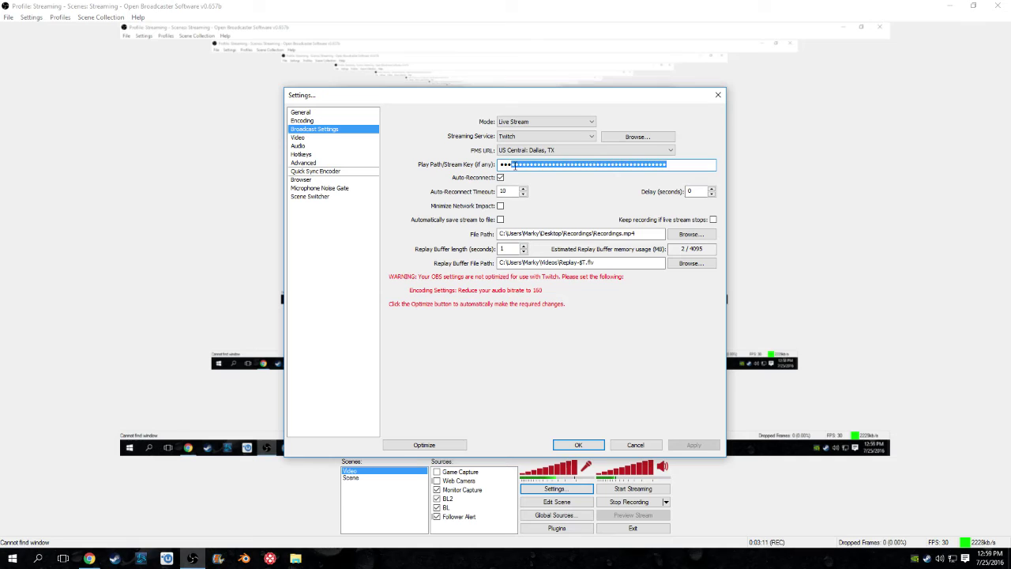
click(514, 165)
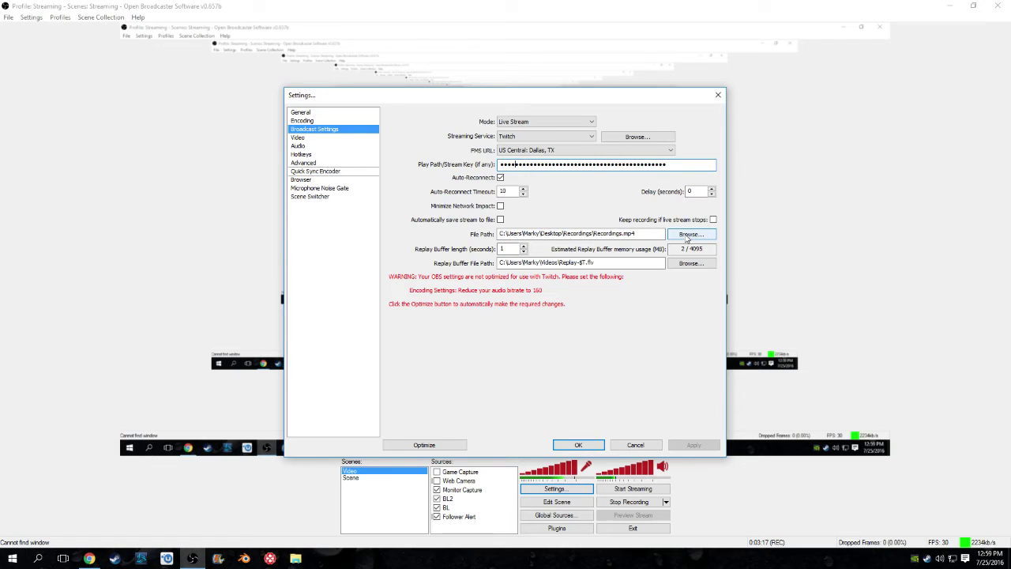
In Video settings, keep the GTX 960 as the video adapter.
click(304, 138)
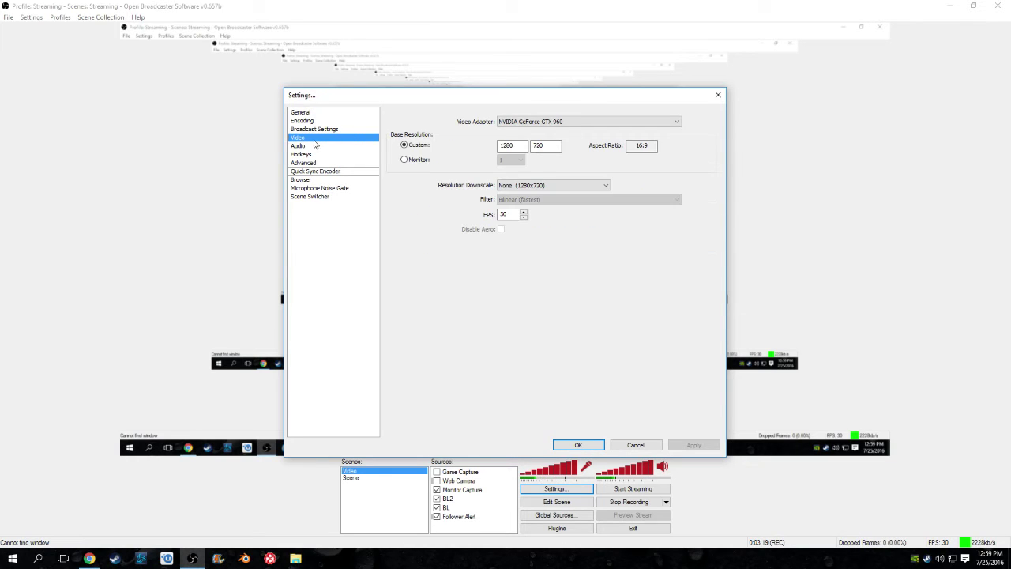
click(535, 123)
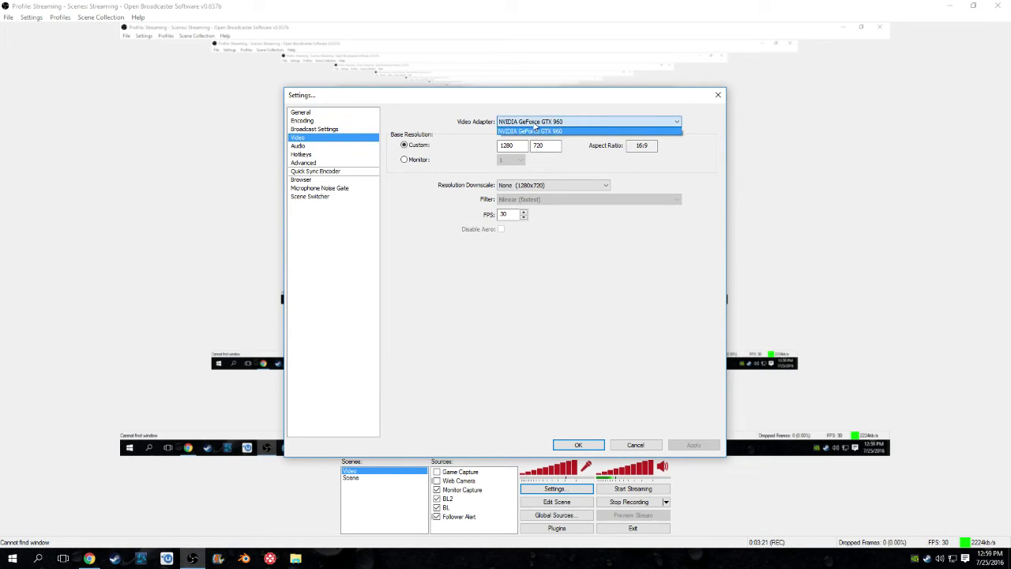
click(535, 123)
click(518, 124)
click(457, 120)
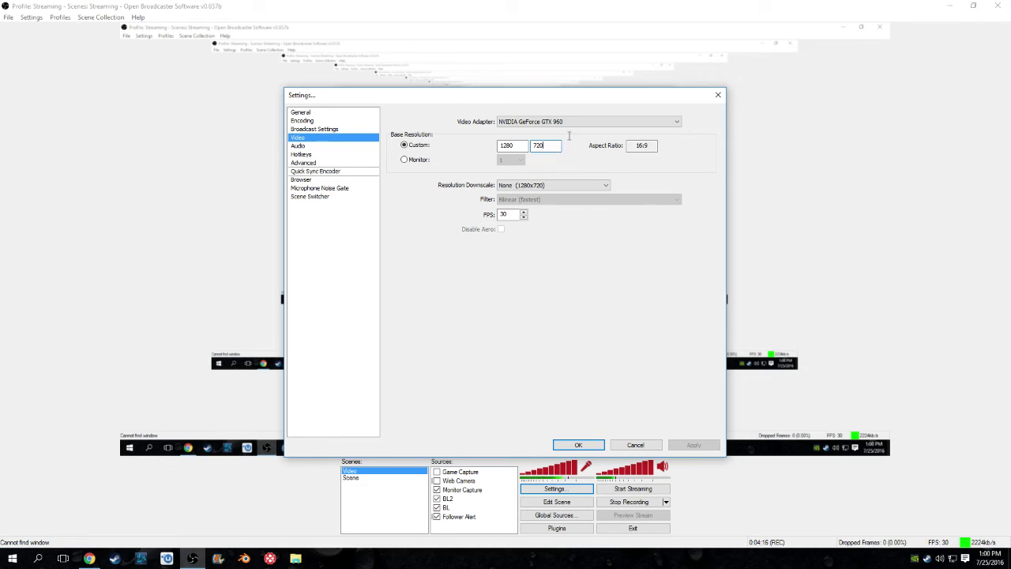
Set the custom base resolution to 1920 × 1080.
double_click(537, 145)
double_click(505, 145)
text(1)
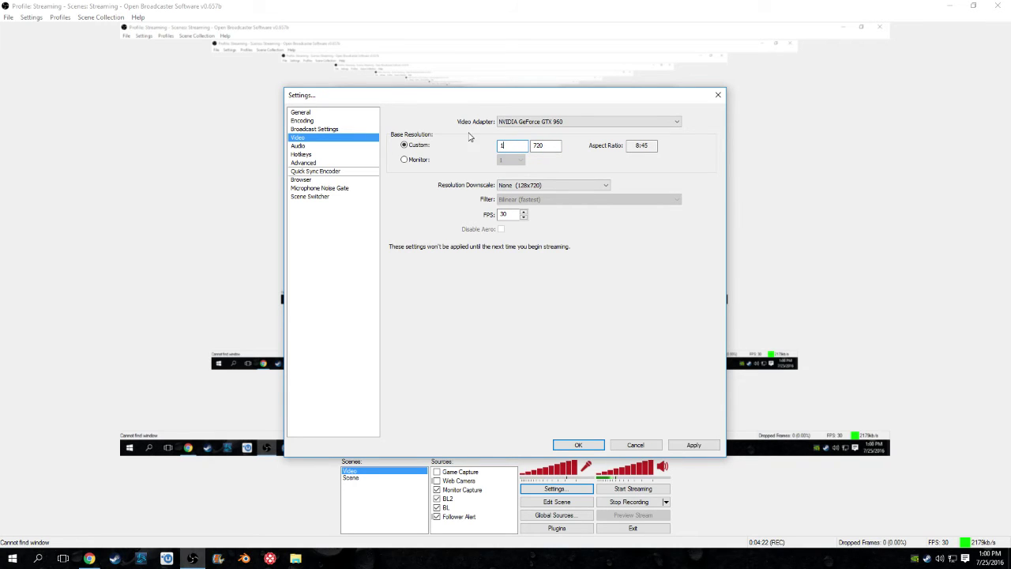
text(920)
key(Tab)
text(1080)
click(308, 147)
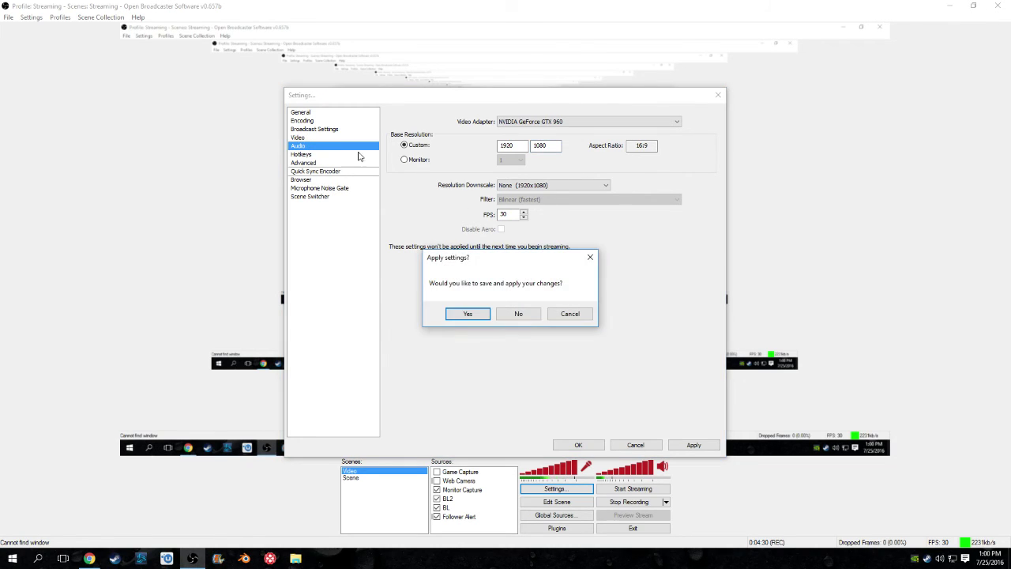
Apply the resolution; keep Realtek Speakers for desktop audio and Blue Snowball as microphone.
click(469, 314)
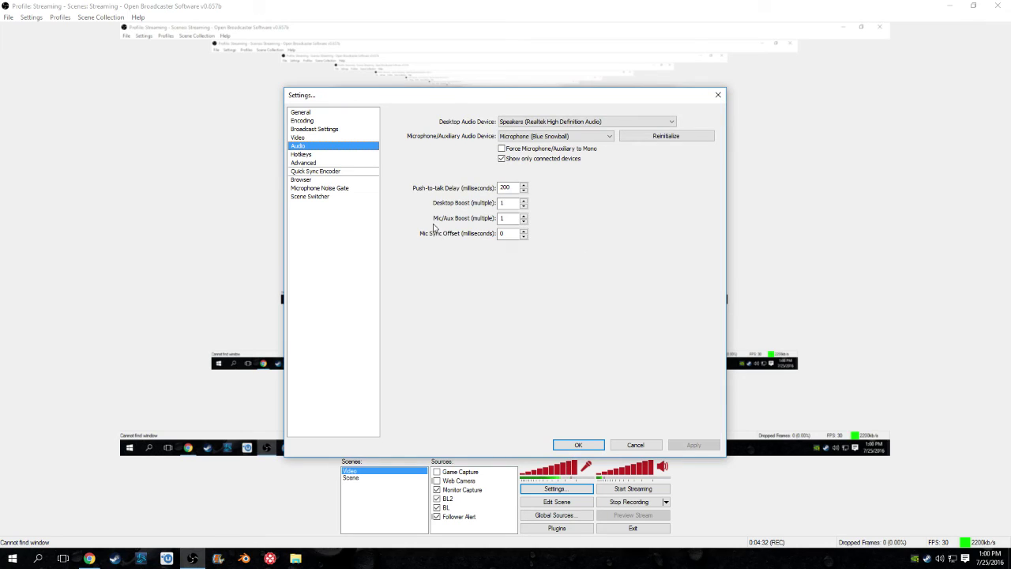
click(527, 127)
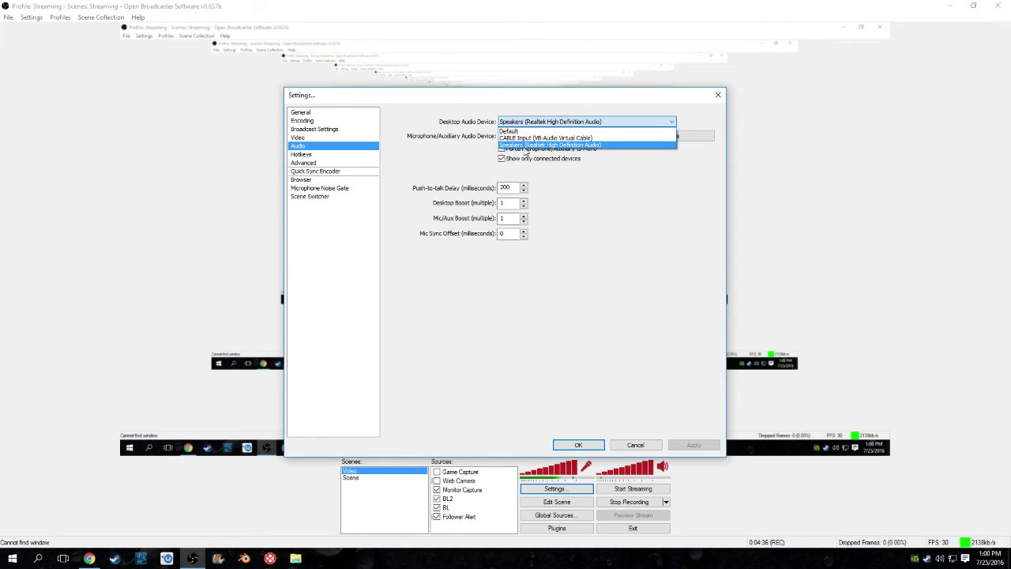
click(560, 194)
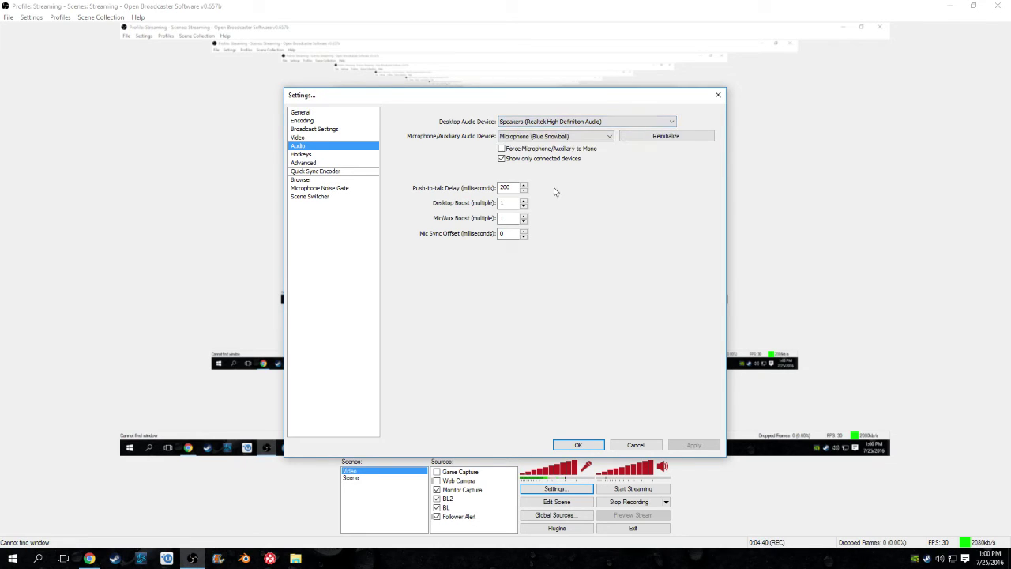
click(526, 136)
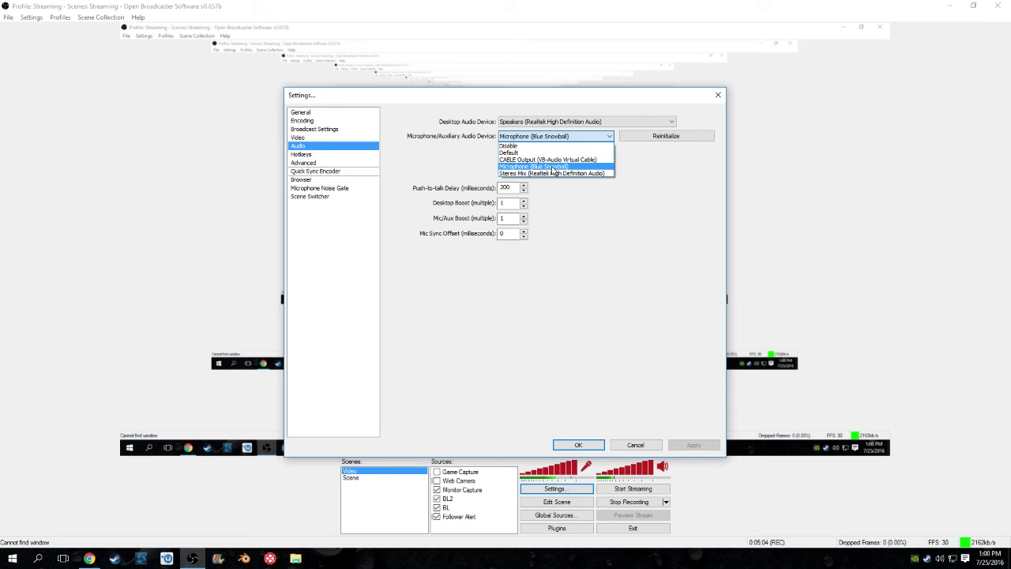
click(667, 181)
Review the Hotkeys, Advanced, Quick Sync Encoder and Browser settings pages.
click(321, 155)
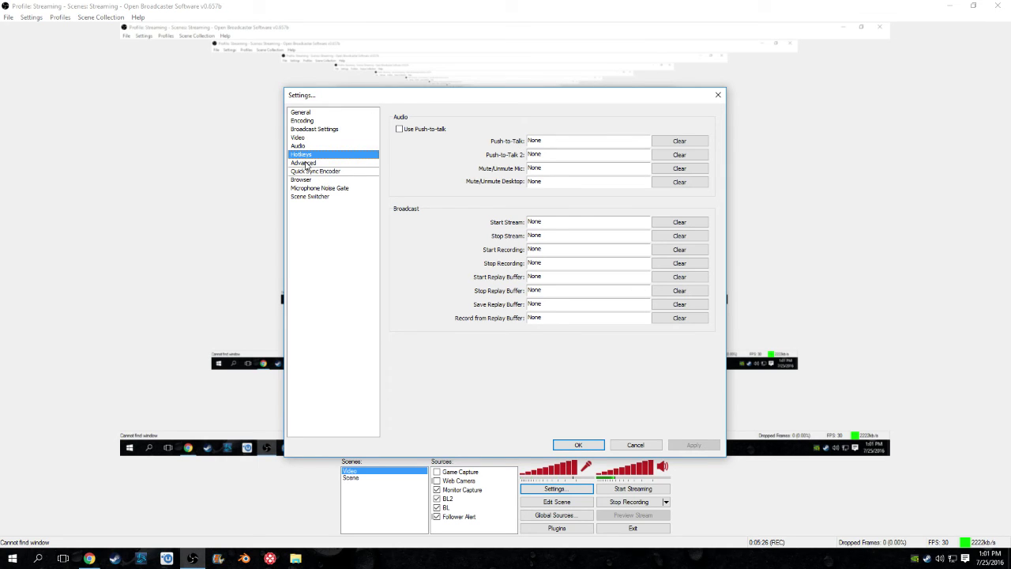
click(305, 163)
click(316, 171)
click(317, 180)
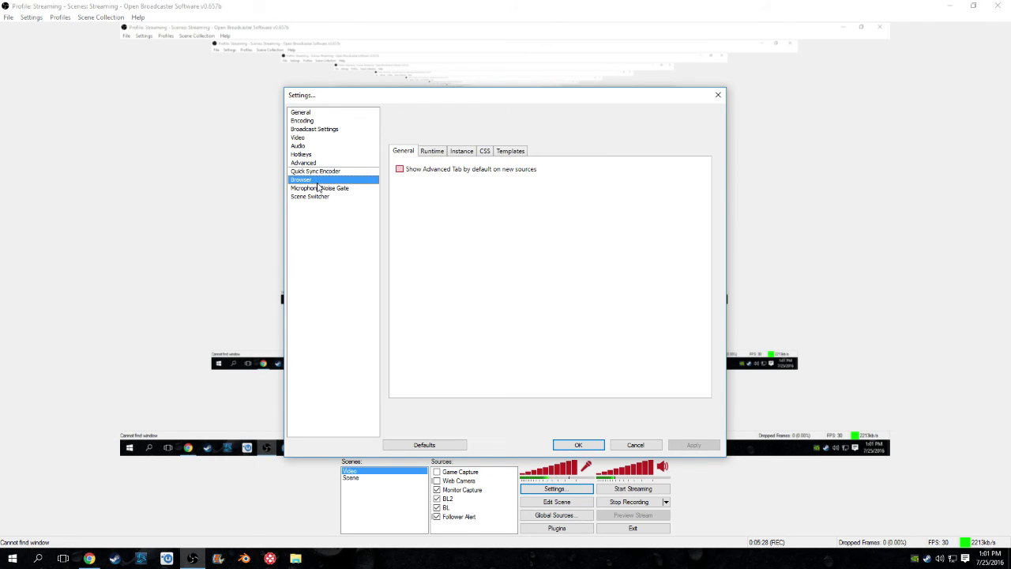
Check the Microphone Noise Gate is enabled at -26/-25 dB, then view Scene Switcher.
click(318, 188)
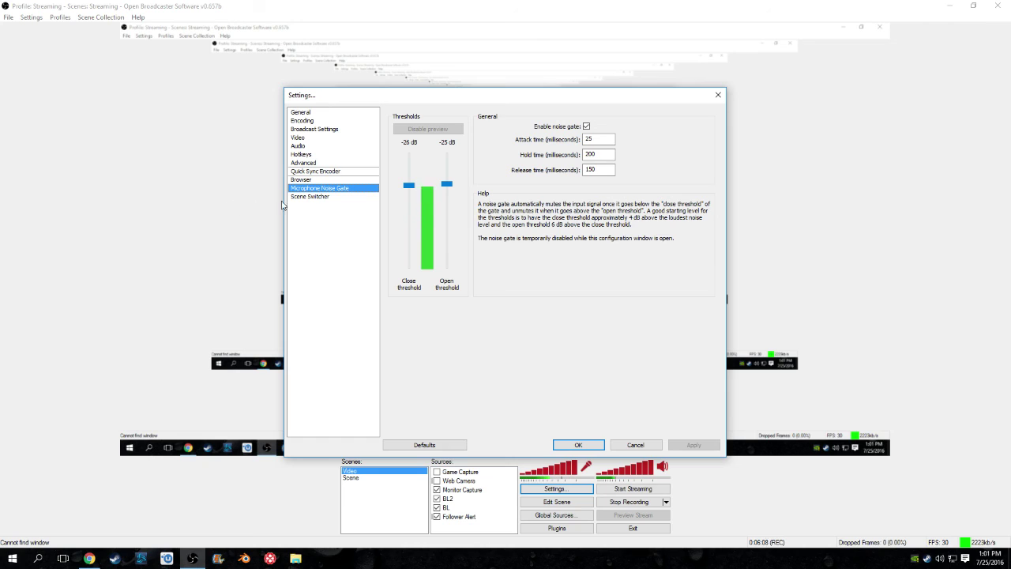
click(313, 196)
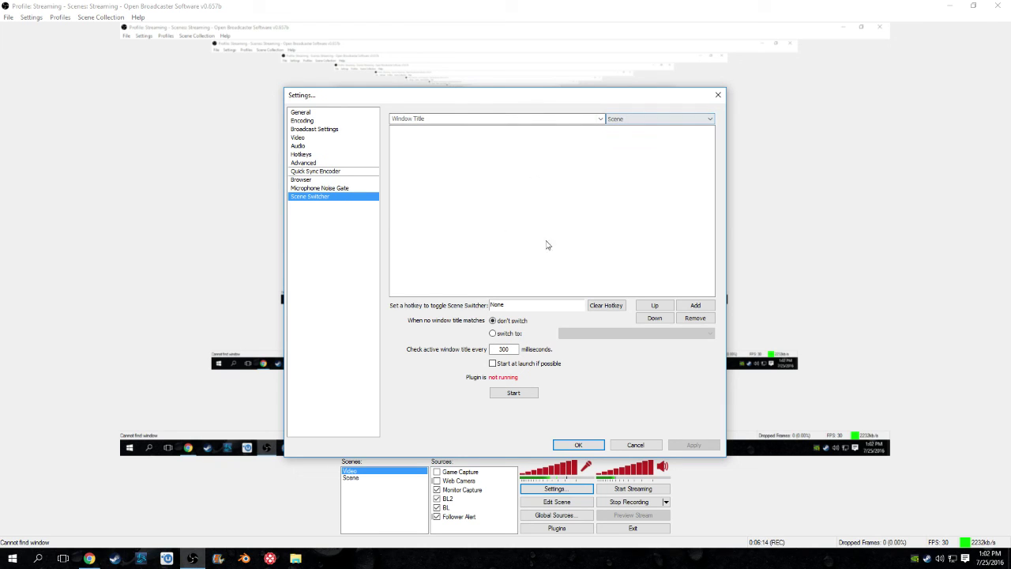
Look through the Scene Switcher target scene list, leaving Scene selected.
click(661, 120)
click(661, 121)
click(662, 121)
click(662, 120)
click(662, 121)
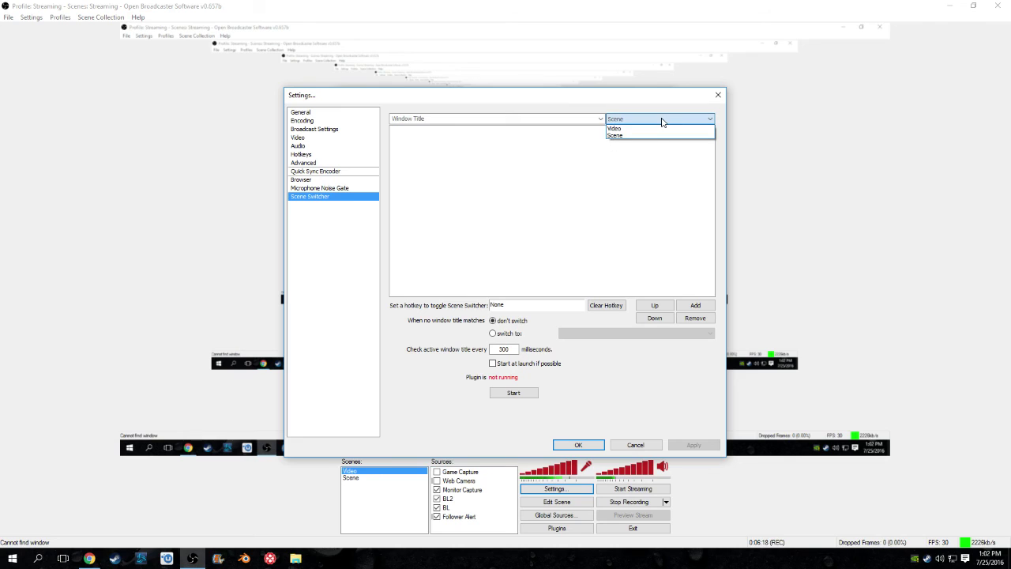
click(455, 206)
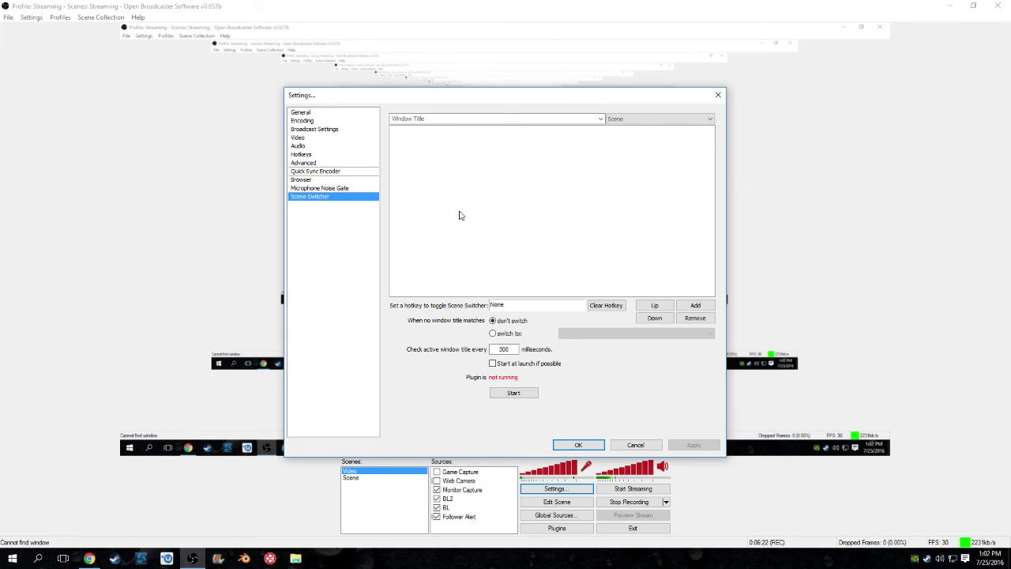